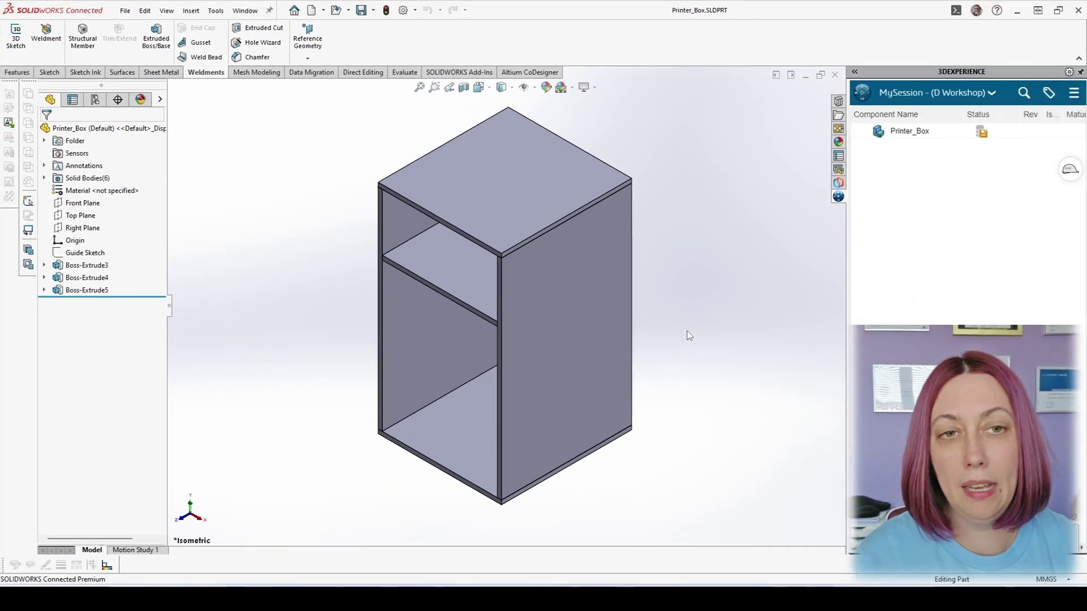
Look over the Printer_Box drawing, return to the part and add a Weldment feature to it
left_click(252, 11)
left_click(276, 150)
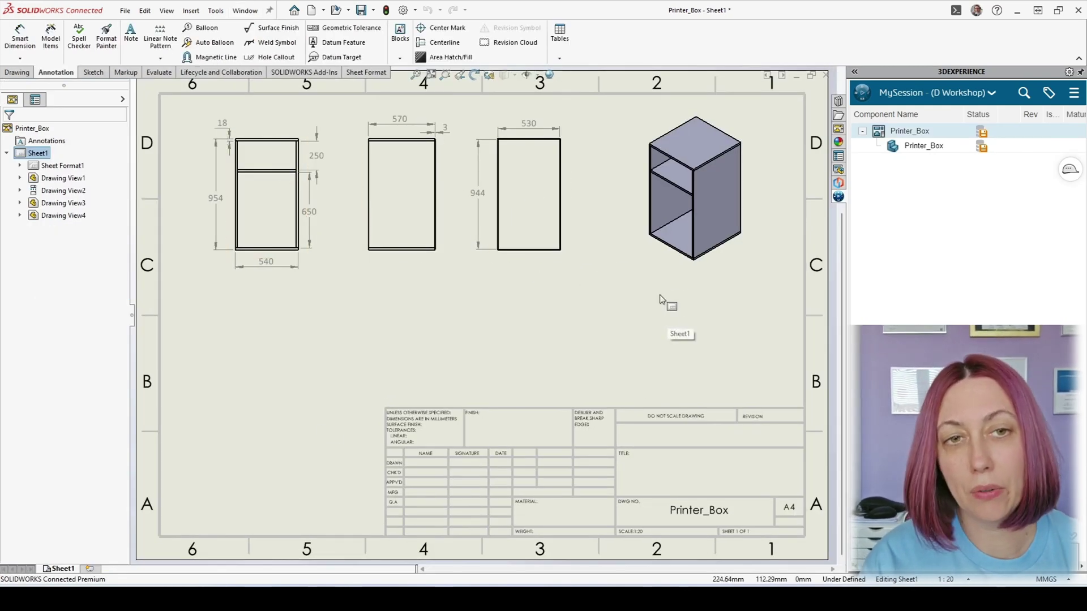
left_click(241, 12)
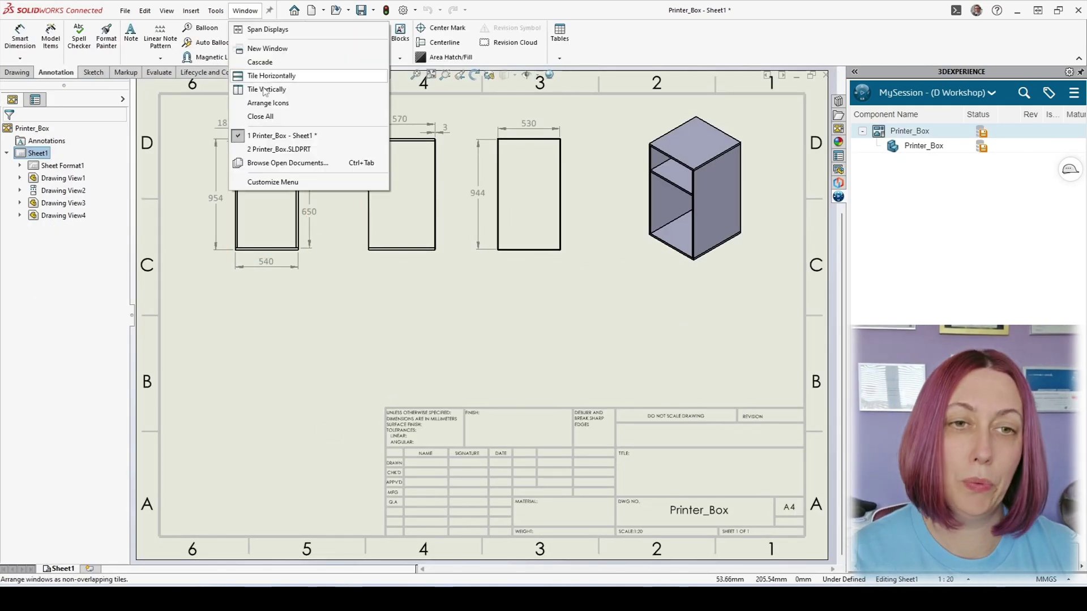
left_click(270, 148)
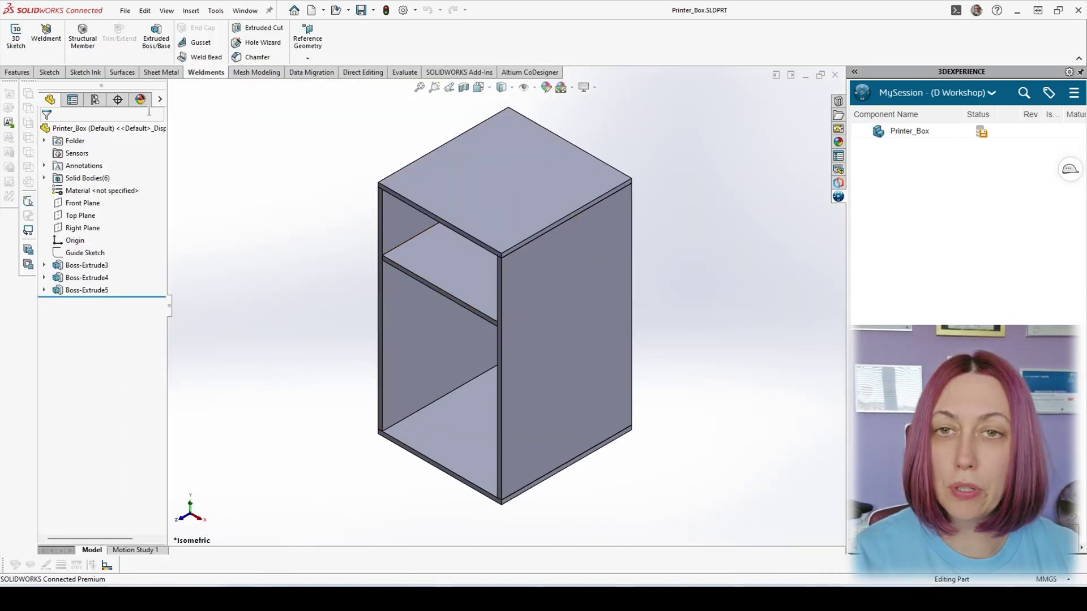
left_click(46, 34)
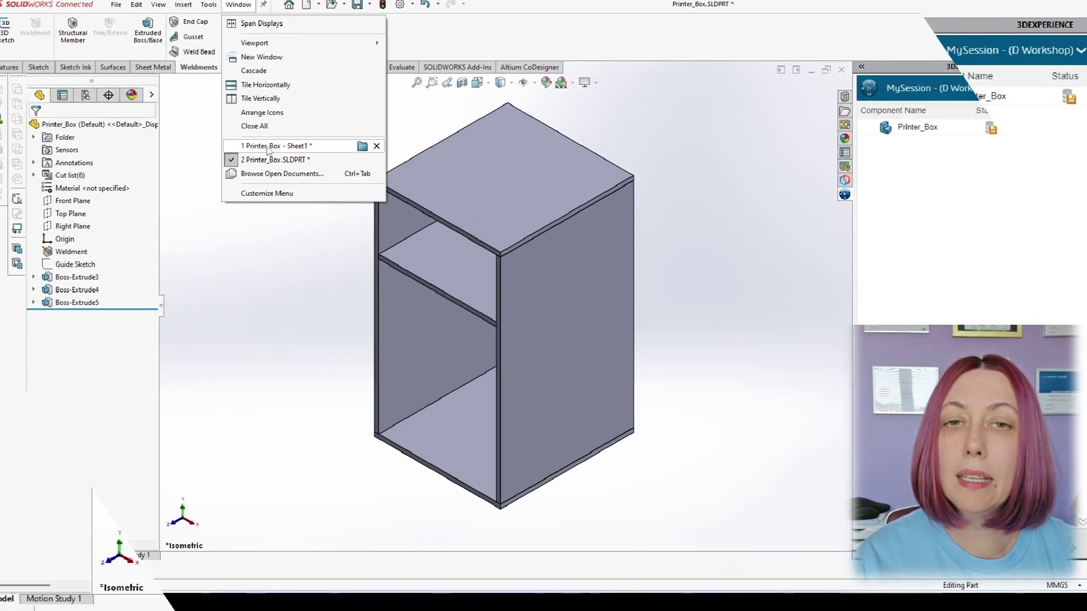
Insert a weldment cut list for the isometric view, using the cut list template and Default configuration, beneath the drawing views
left_click(279, 138)
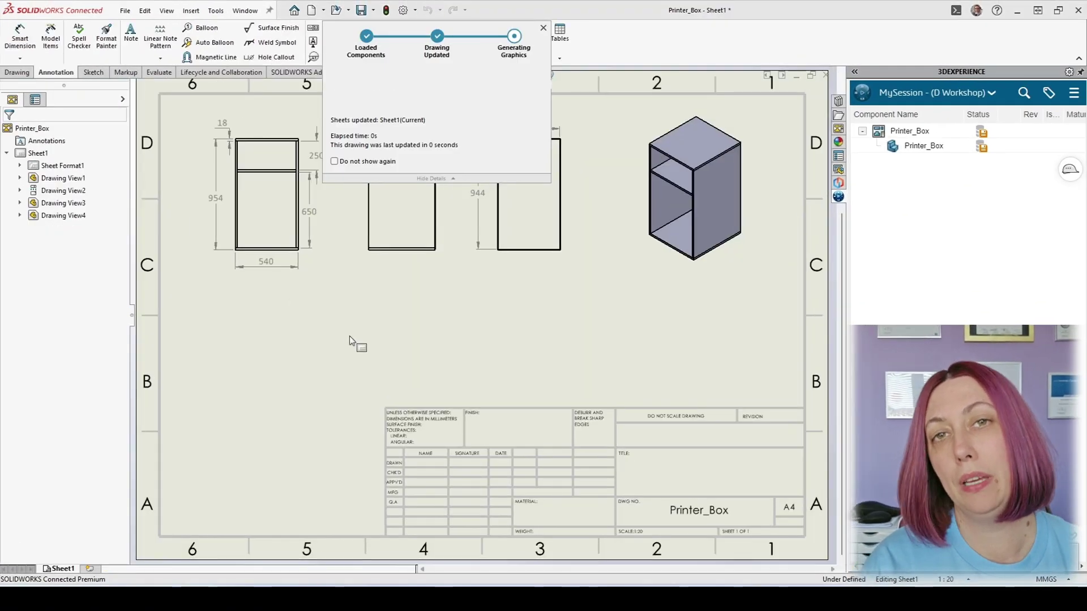
left_click(654, 265)
left_click(191, 18)
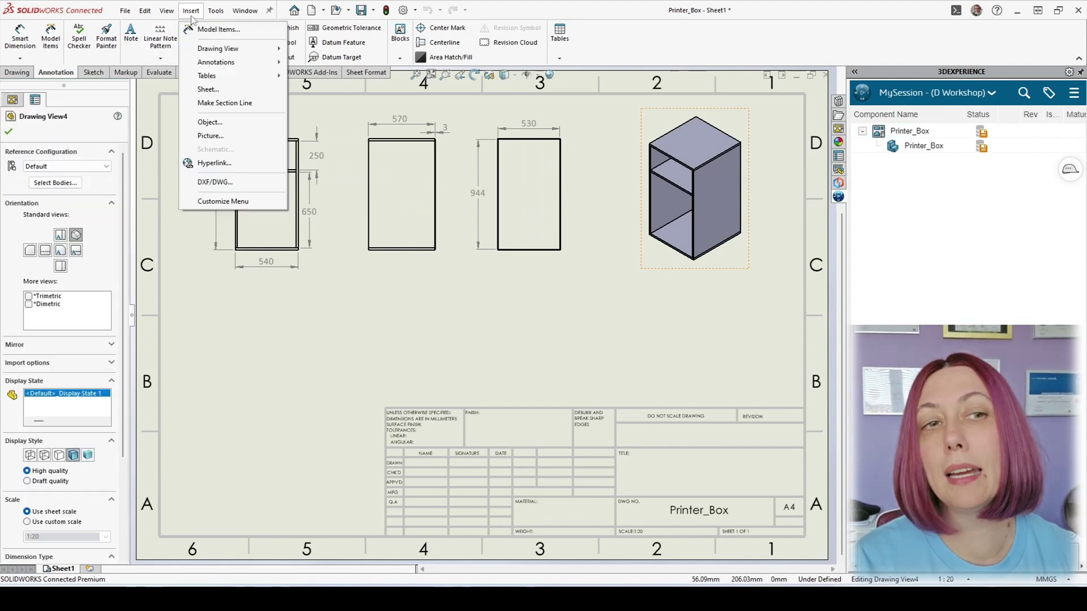
mouse_move(221, 76)
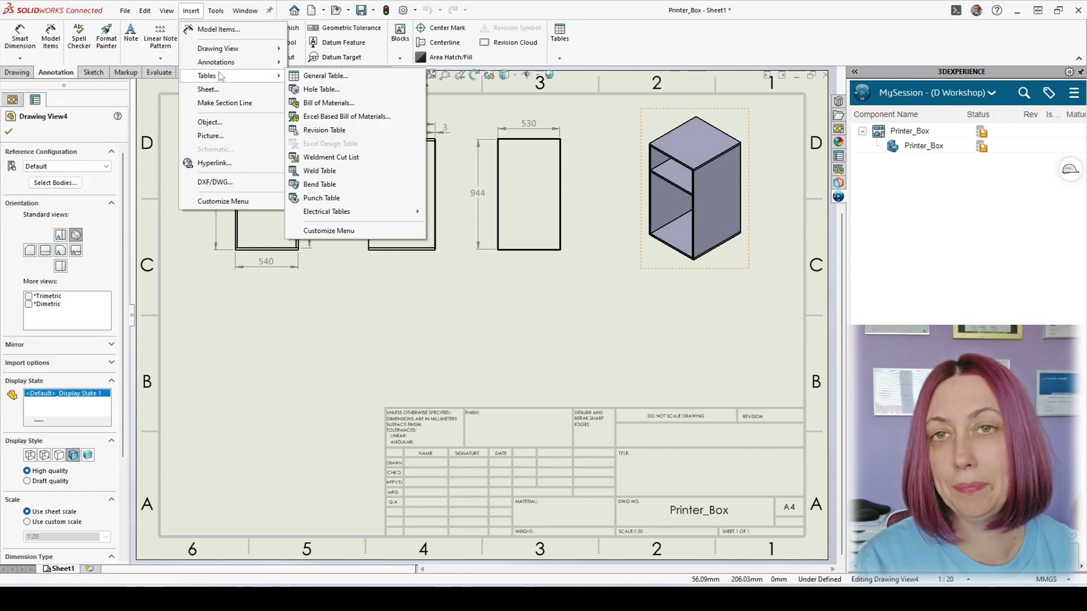
left_click(323, 157)
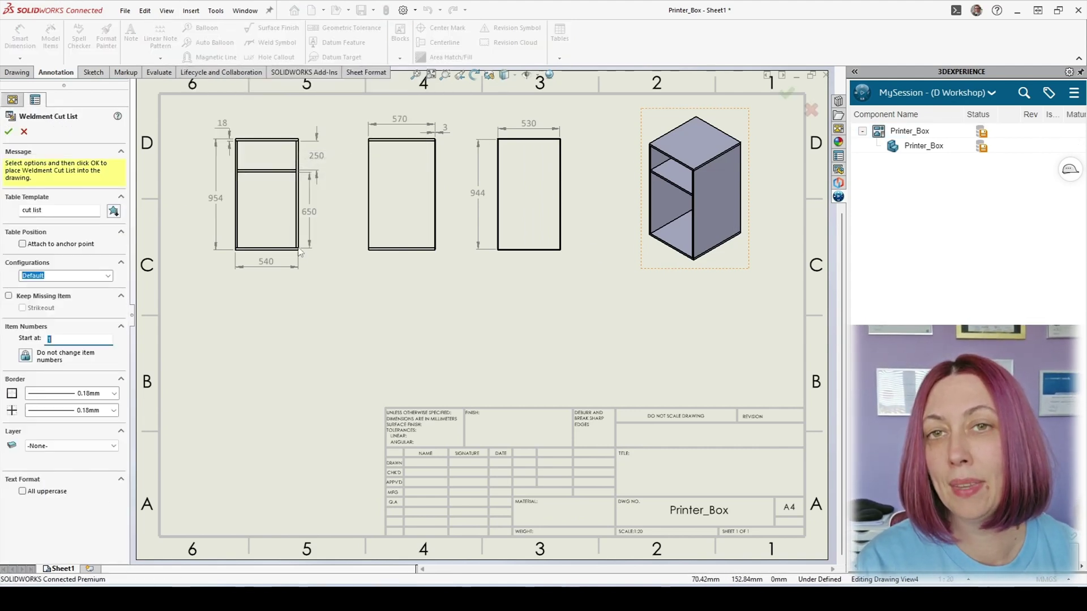
left_click(8, 131)
left_click(201, 285)
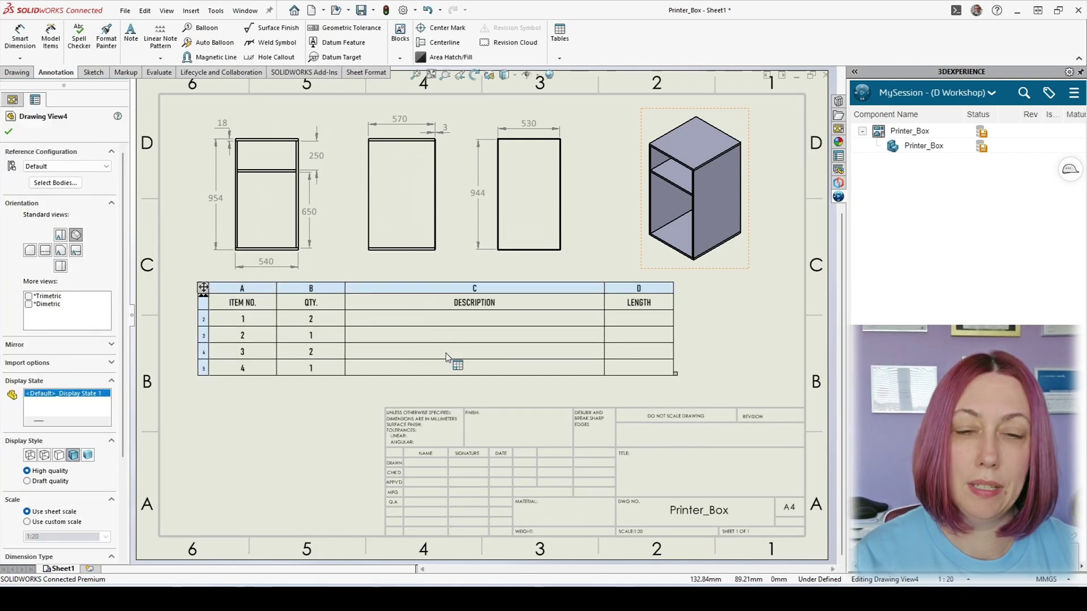
left_click(758, 357)
Open the part from the isometric view and turn off the default solid bodies description in its weldment document properties
left_click(738, 264)
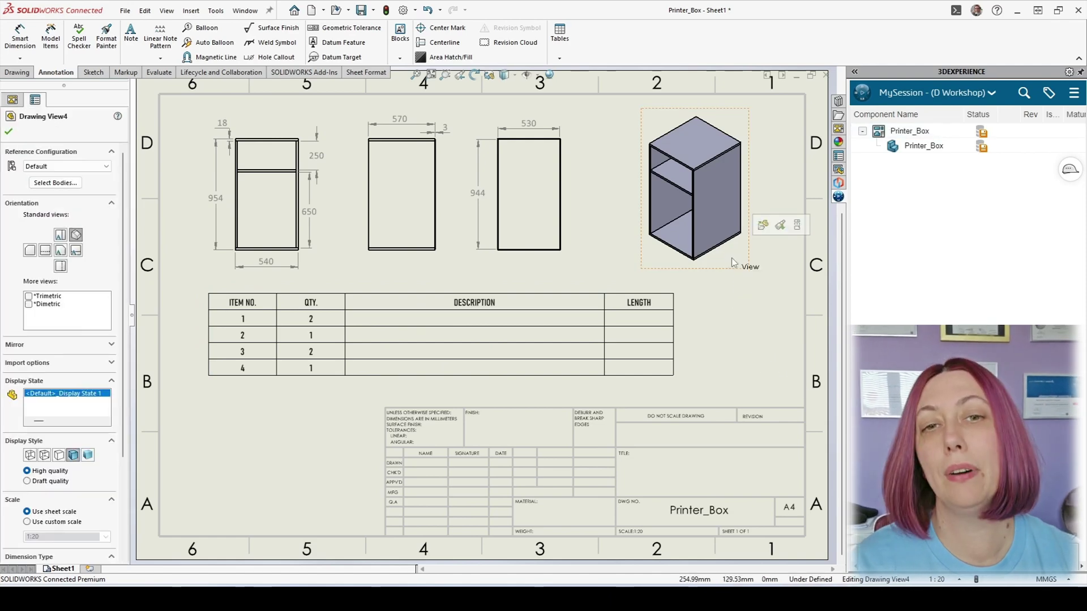
left_click(762, 227)
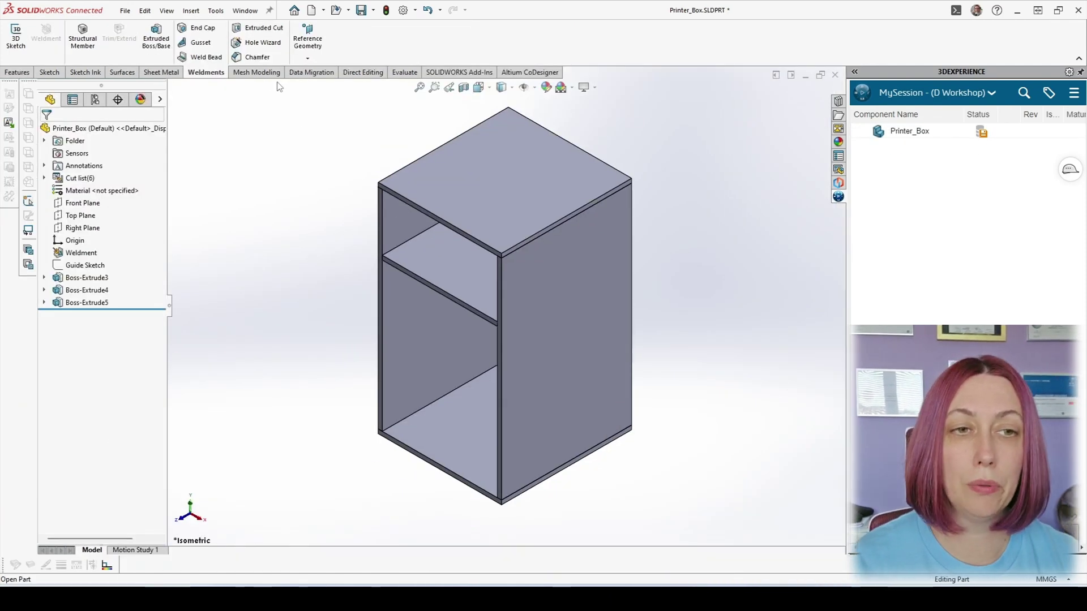
left_click(403, 10)
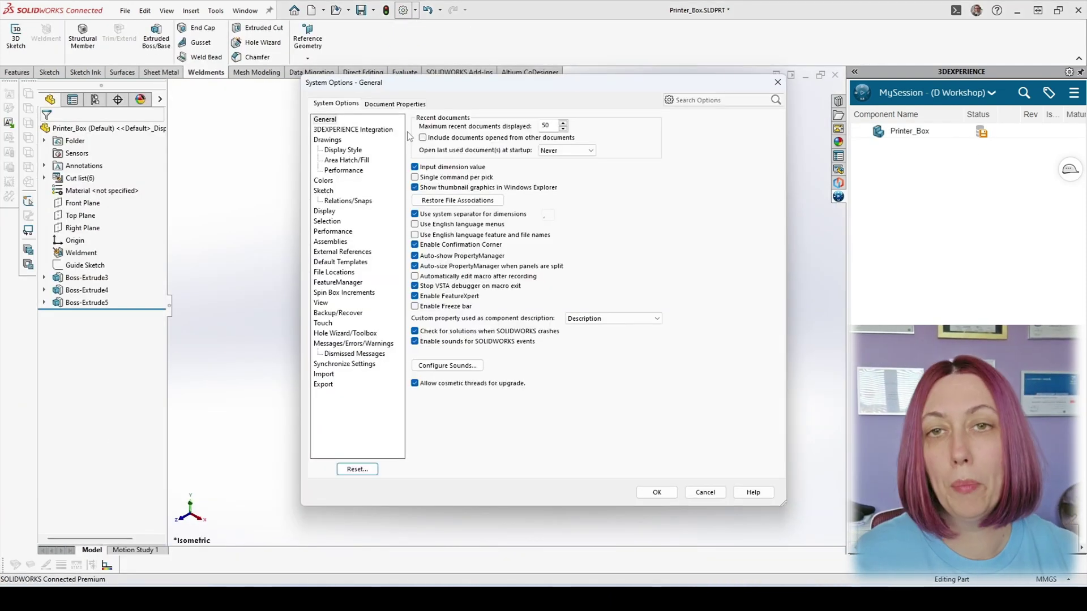
left_click(399, 103)
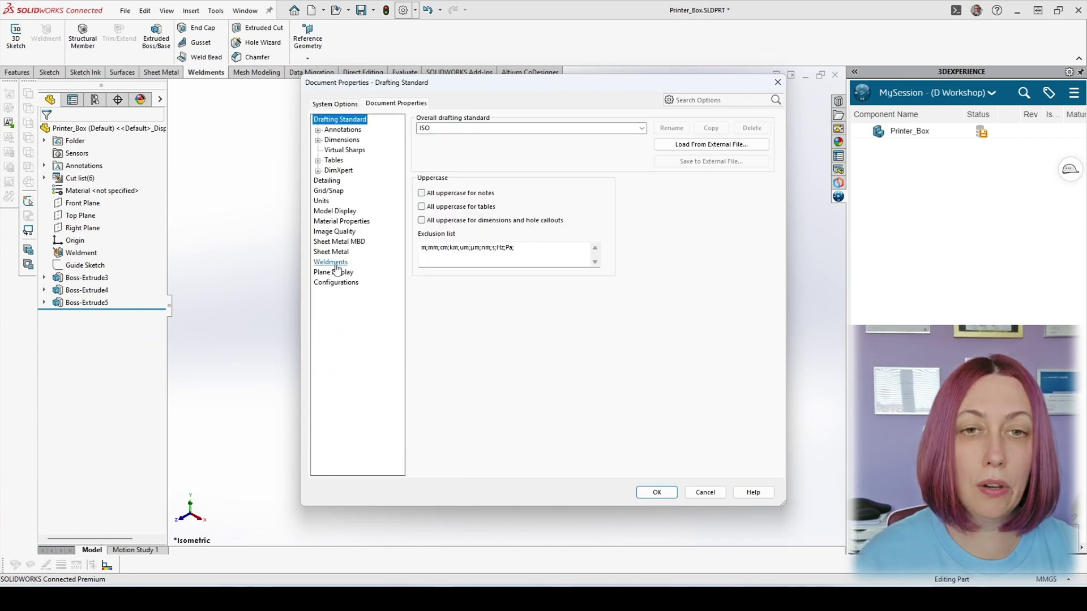
left_click(331, 262)
left_click(429, 332)
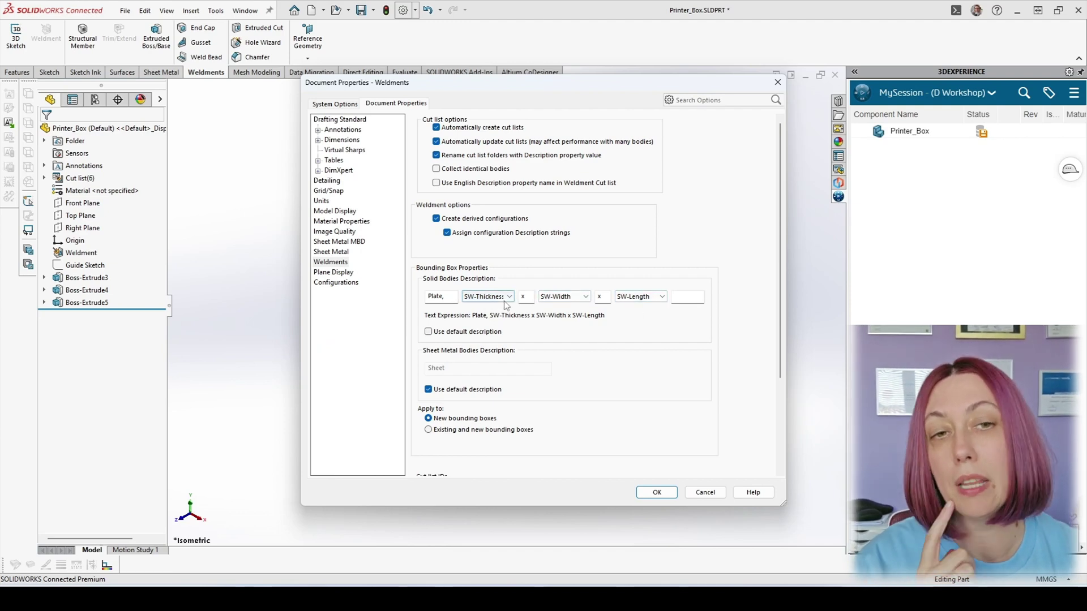
Order the solid bodies description as Plate, SW-Length x SW-Width x SW-Thickness, apply it and save the part
left_click(509, 298)
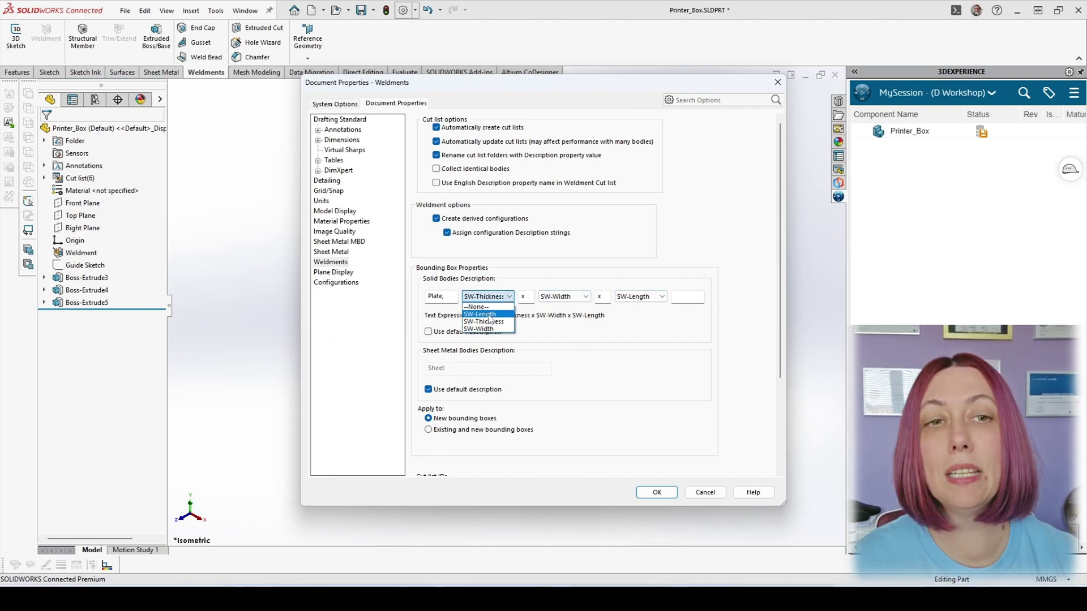
left_click(488, 314)
left_click(661, 297)
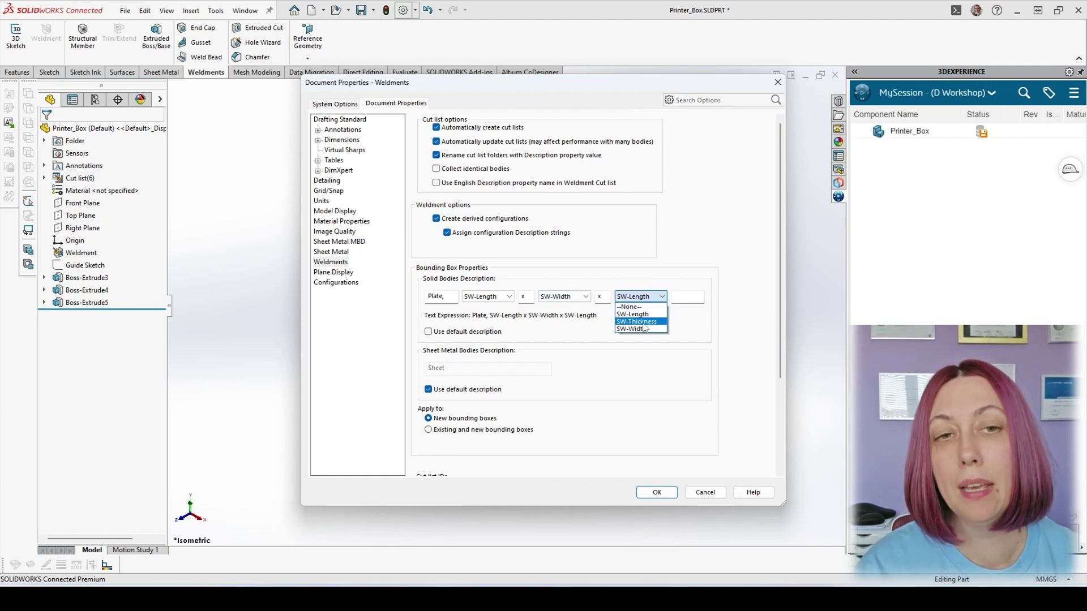
left_click(642, 322)
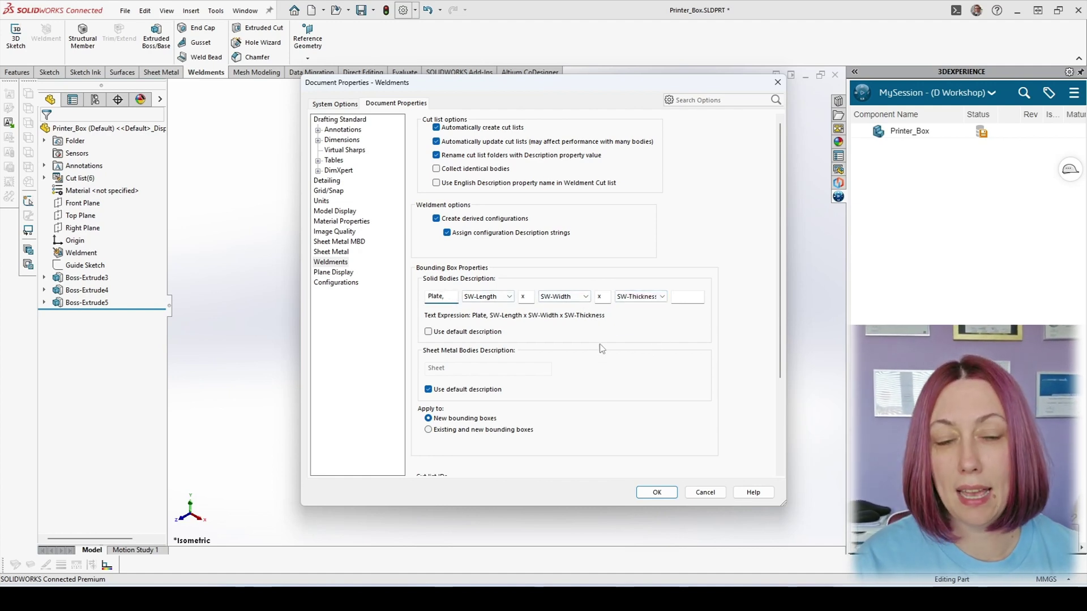
left_click(656, 492)
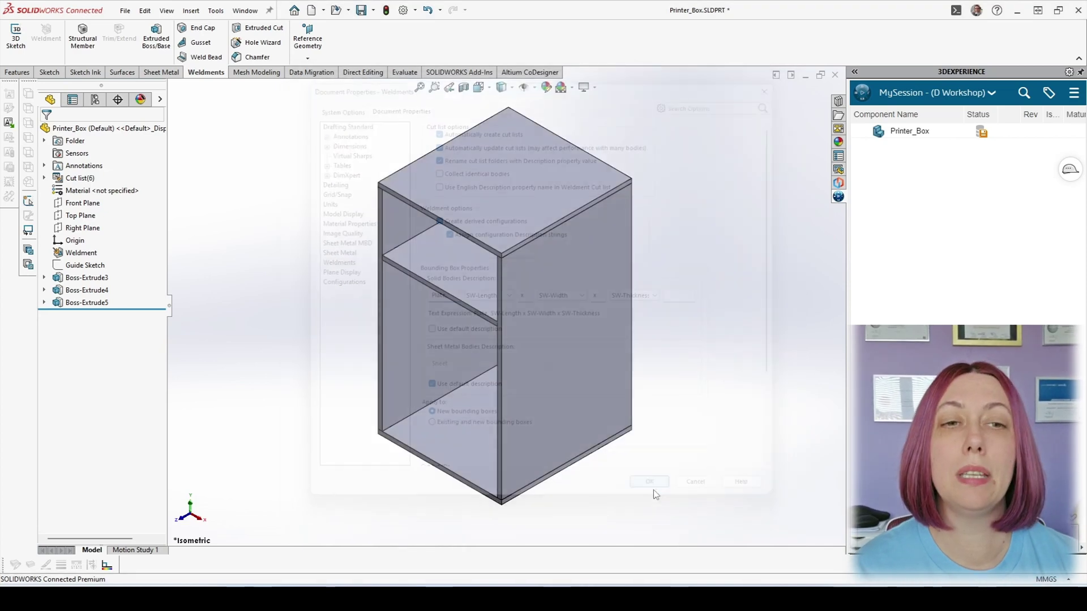
left_click(361, 10)
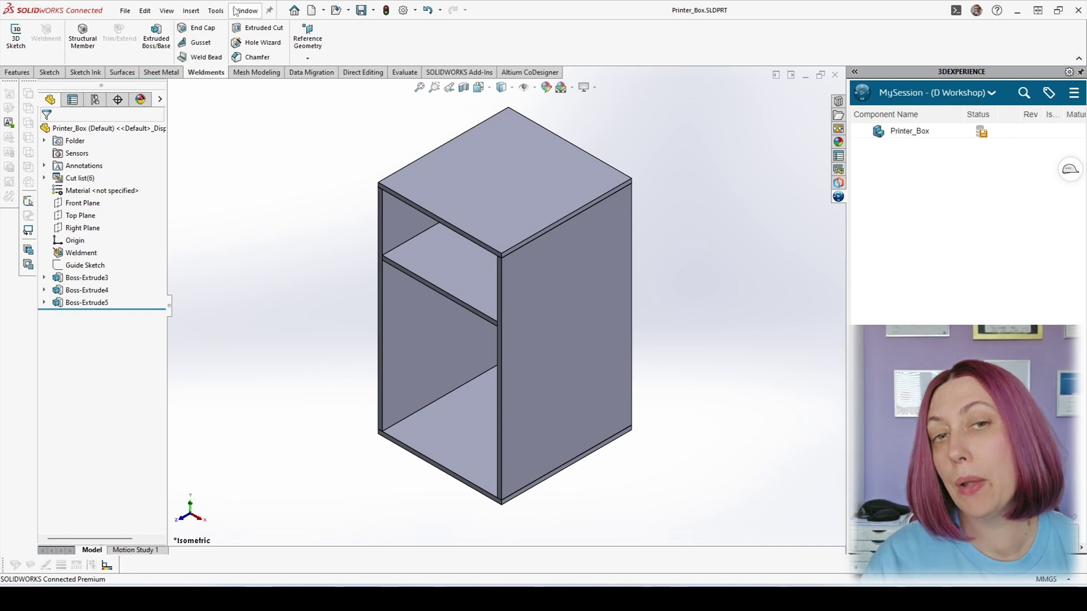
Return to the Printer_Box drawing and check the cut list table's description and length columns
left_click(245, 10)
left_click(280, 149)
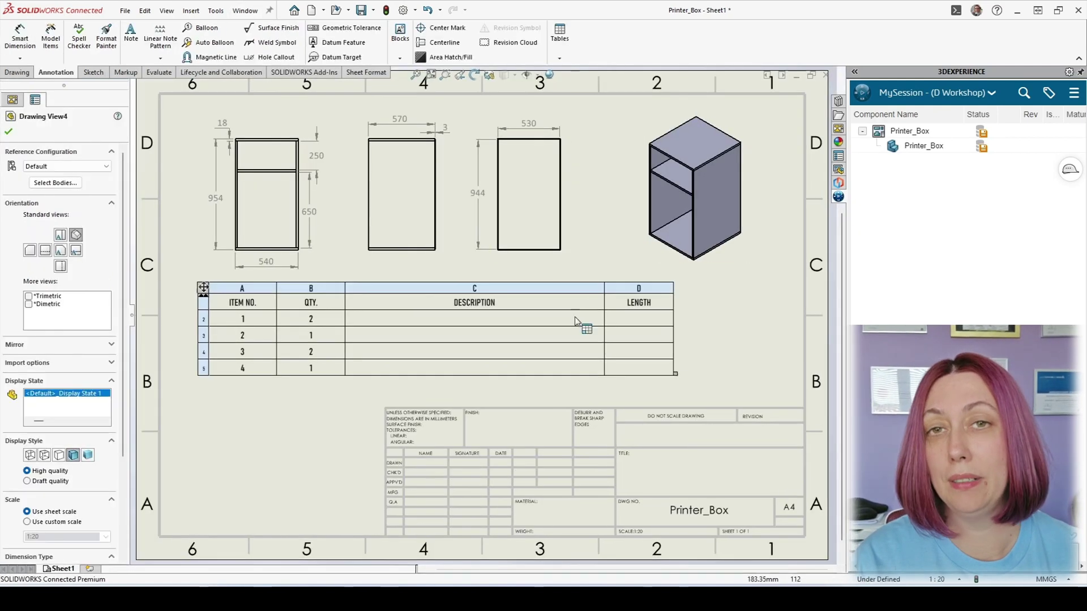
left_click(351, 310)
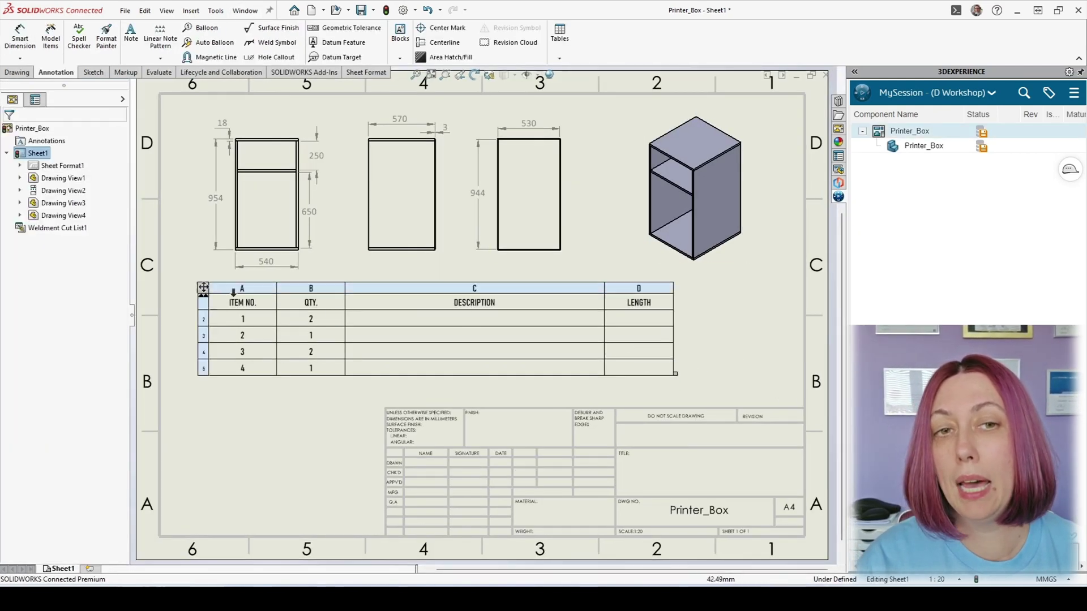
left_click(204, 287)
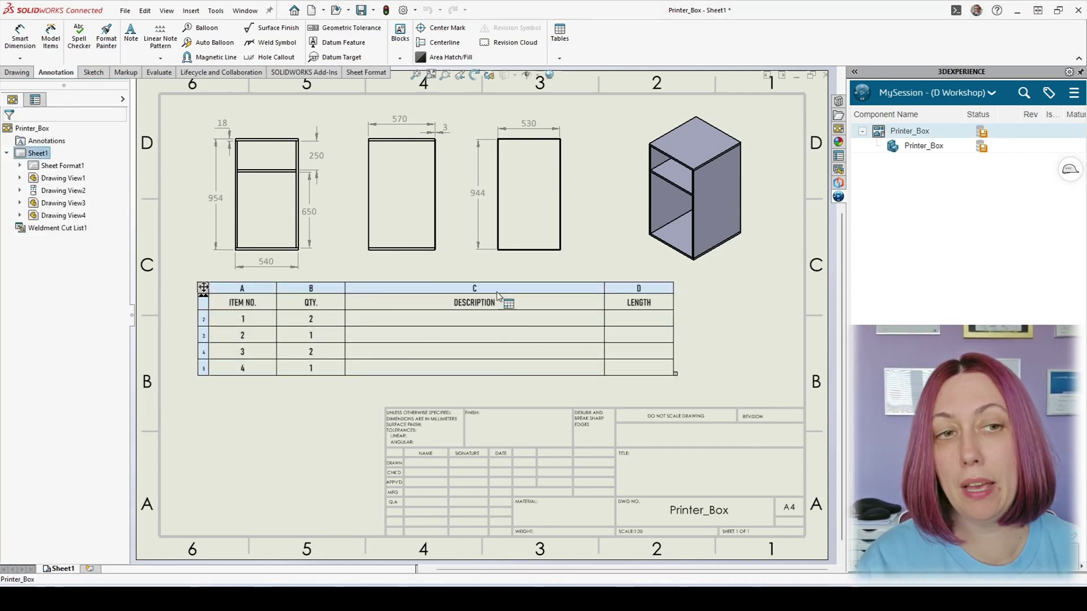
Reopen the part from the isometric view and review the bounding box description in its weldment document properties
left_click(739, 249)
left_click(766, 218)
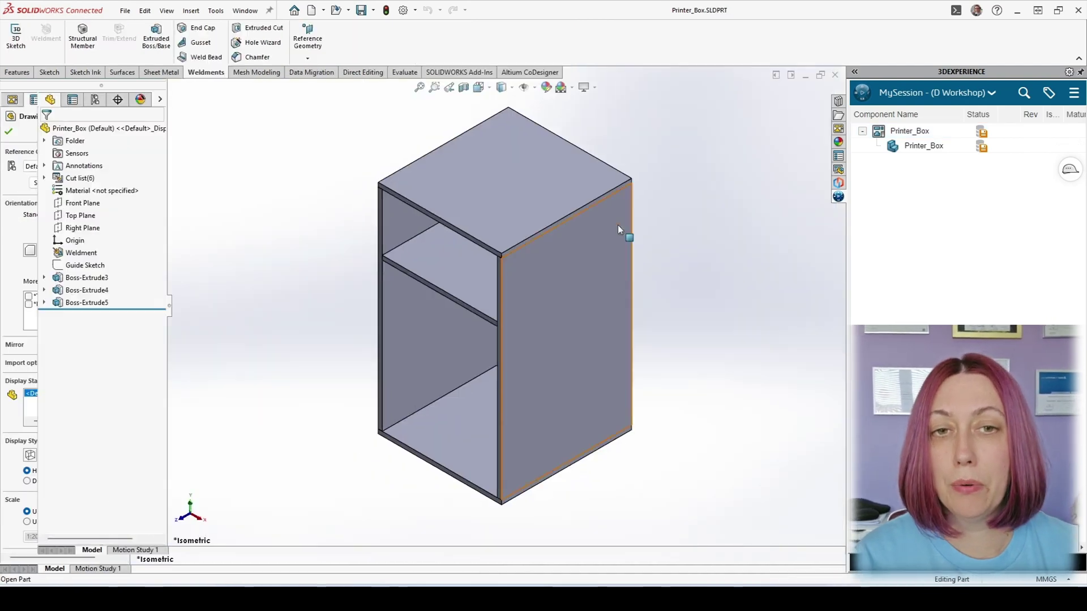
left_click(403, 10)
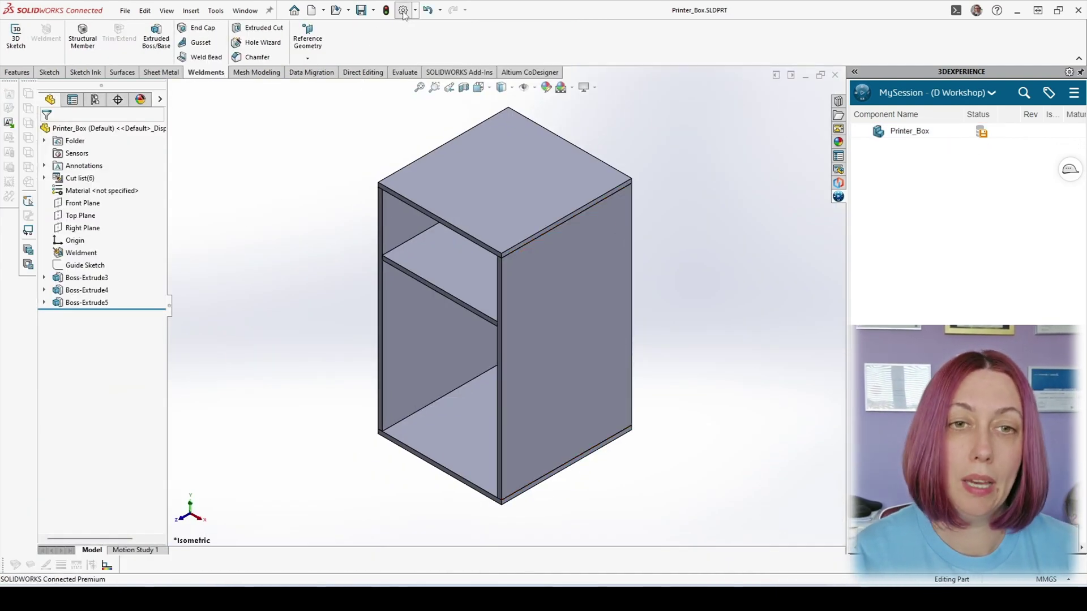
left_click(403, 105)
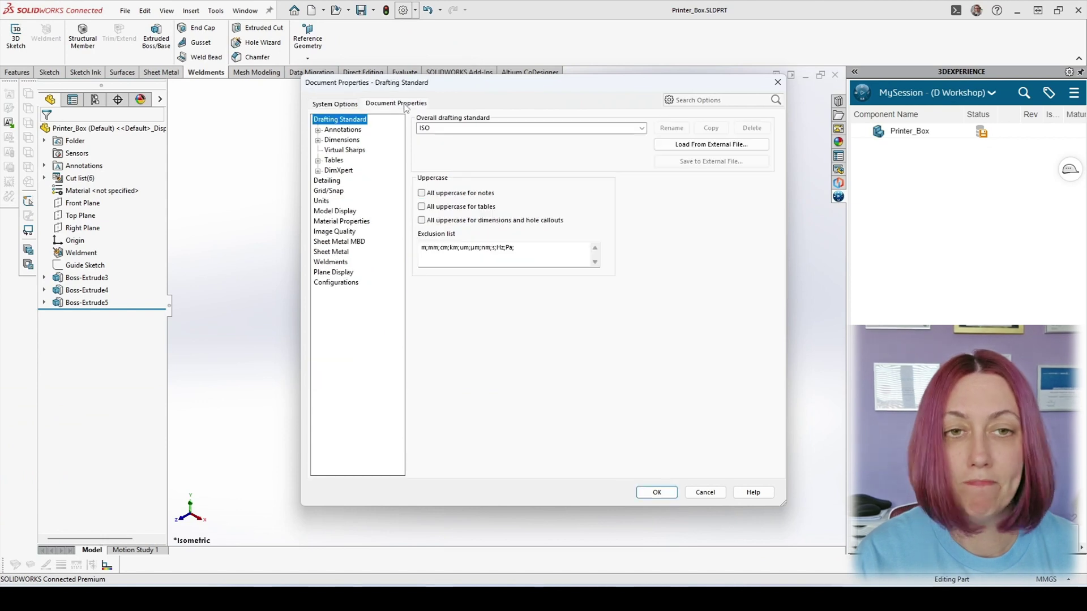
left_click(330, 262)
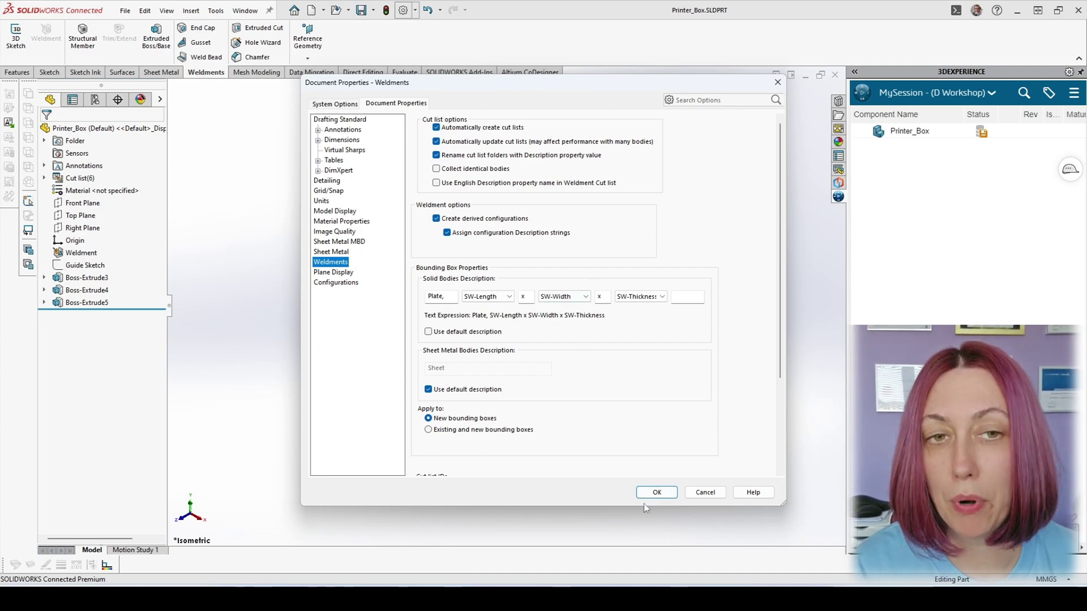
left_click(657, 491)
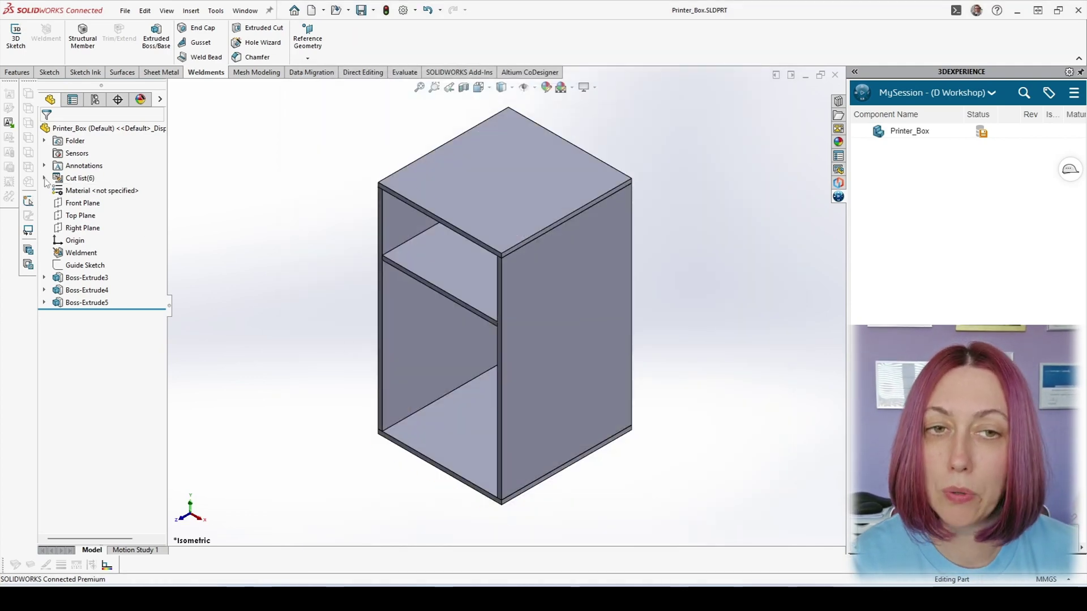
Expand the part's cut list and its four items to examine the bodies grouped in each
left_click(44, 178)
left_click(57, 190)
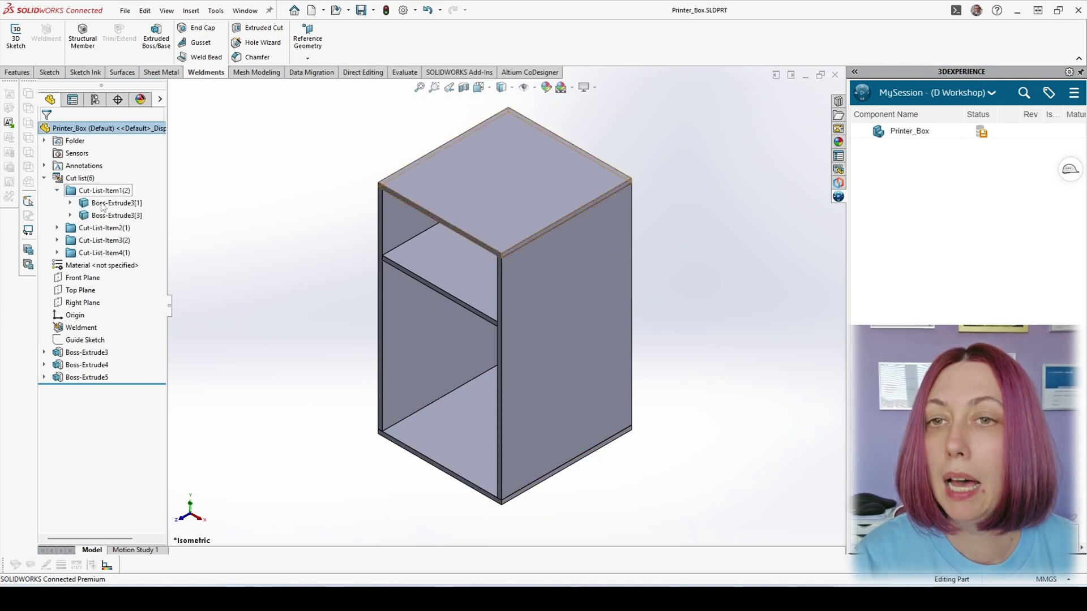
left_click(57, 228)
left_click(57, 253)
left_click(57, 291)
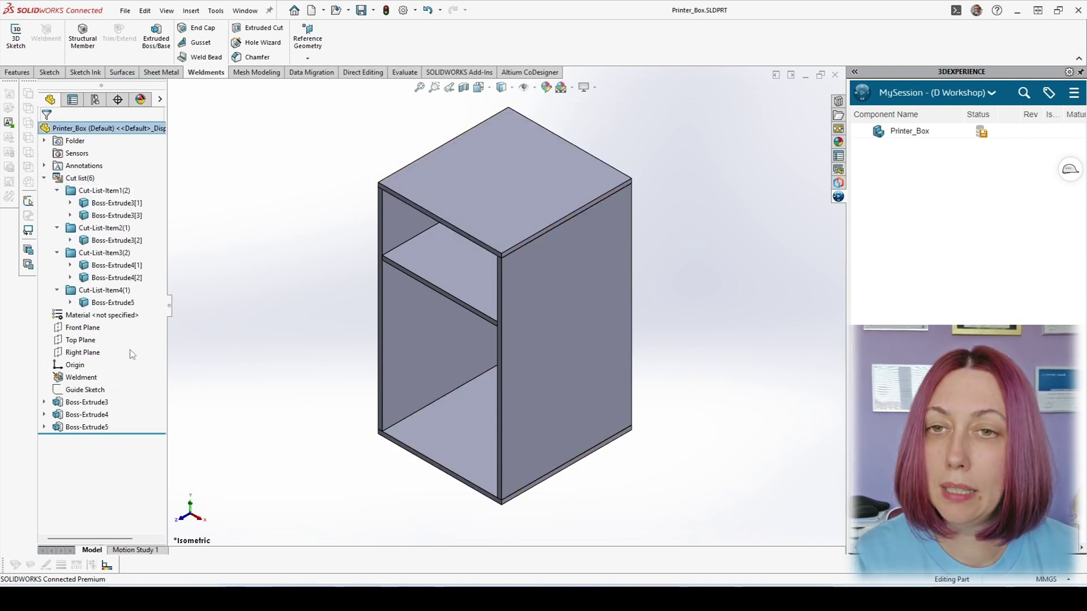
left_click(93, 192)
right_click(102, 315)
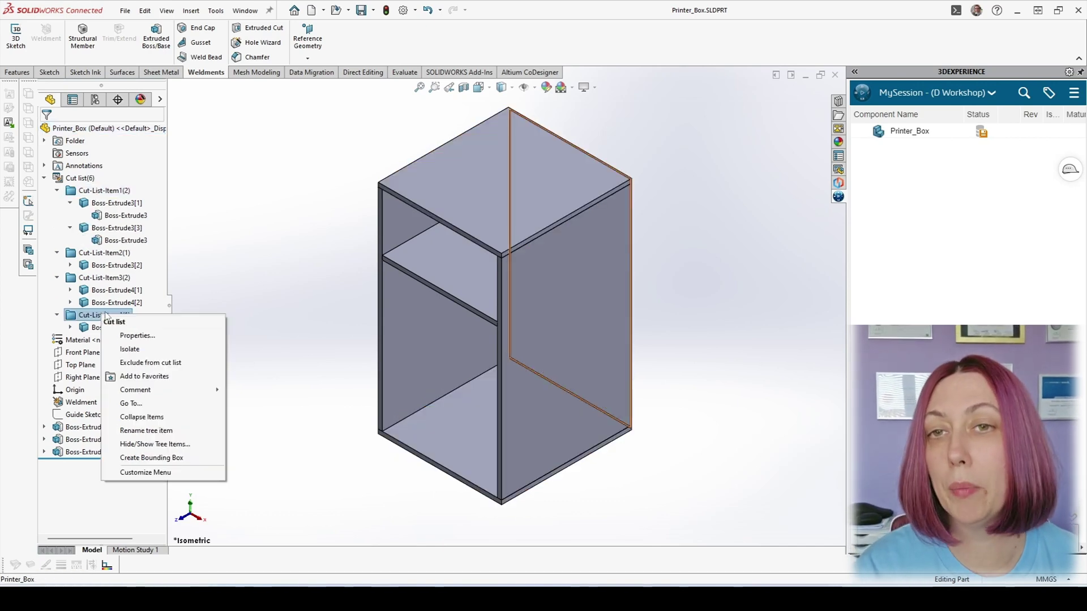
left_click(238, 220)
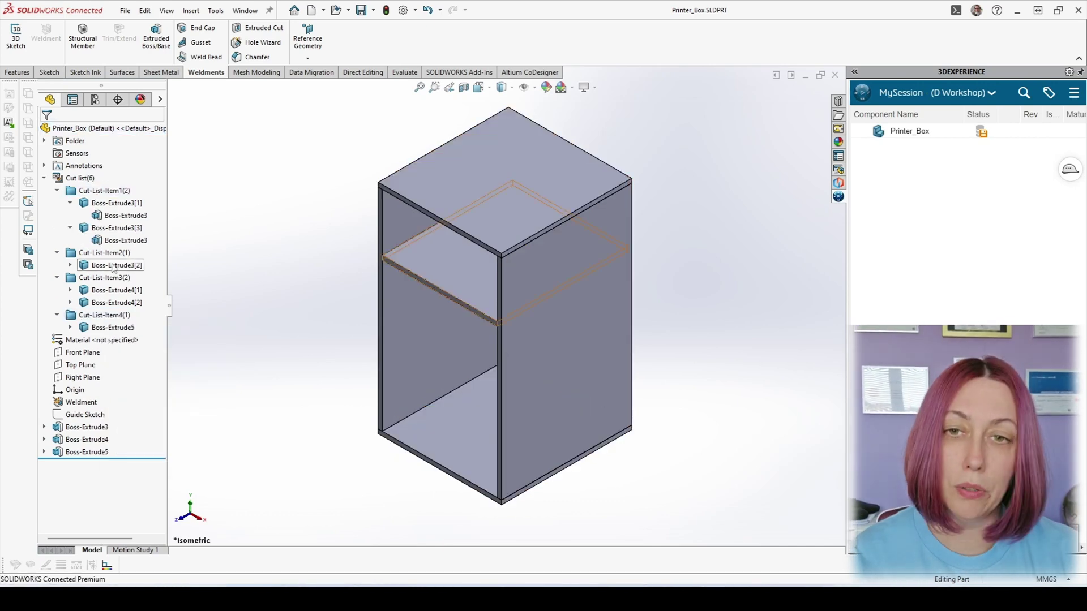
Collapse the bodies and all four cut list items, leaving only the item folders listed
left_click(69, 203)
left_click(70, 216)
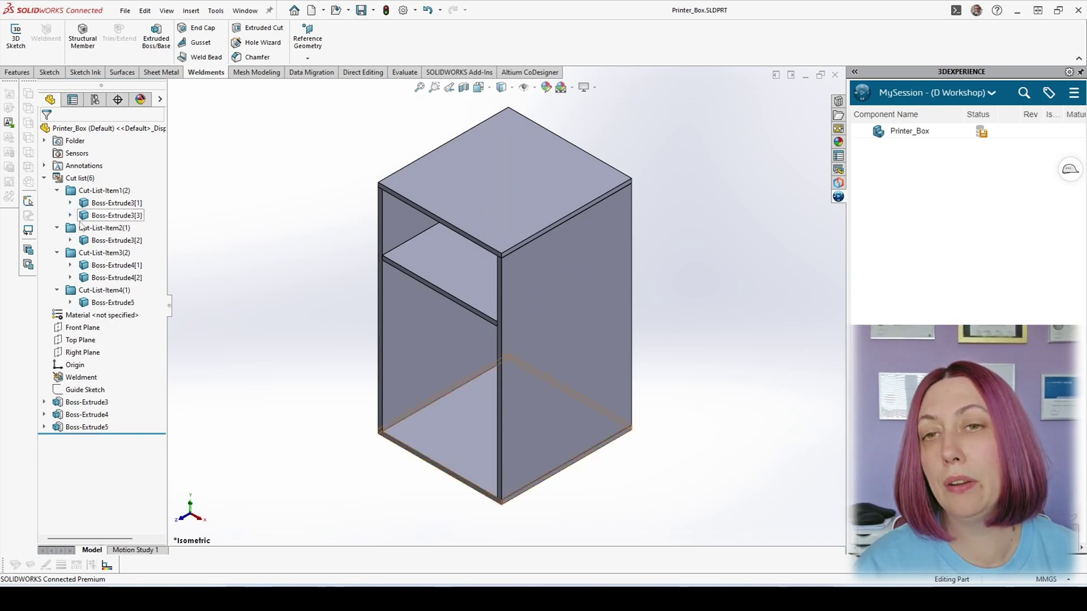
left_click(57, 190)
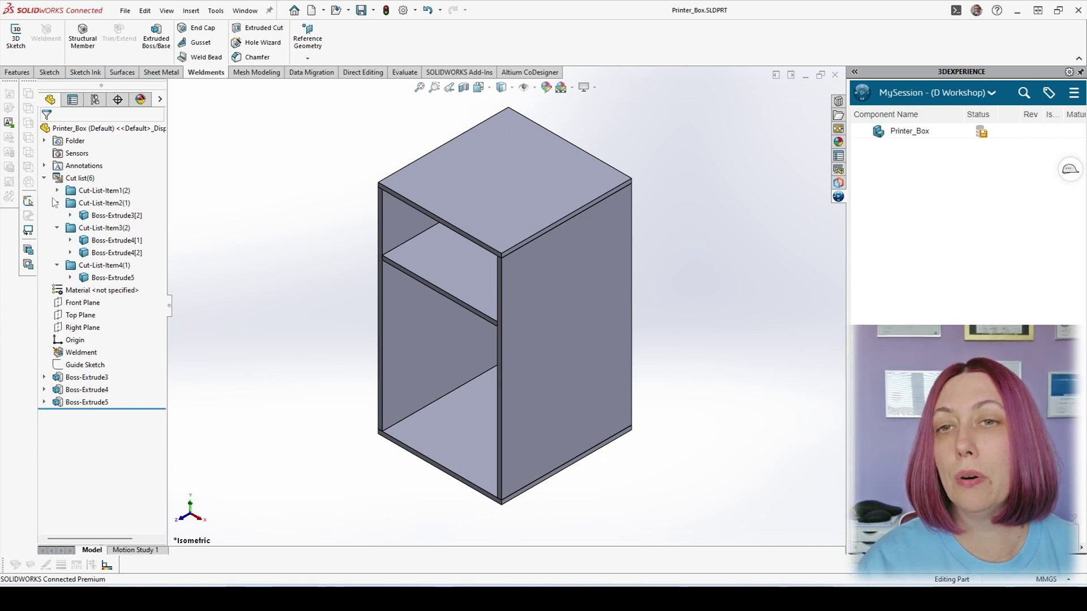
left_click(57, 202)
left_click(57, 216)
left_click(57, 228)
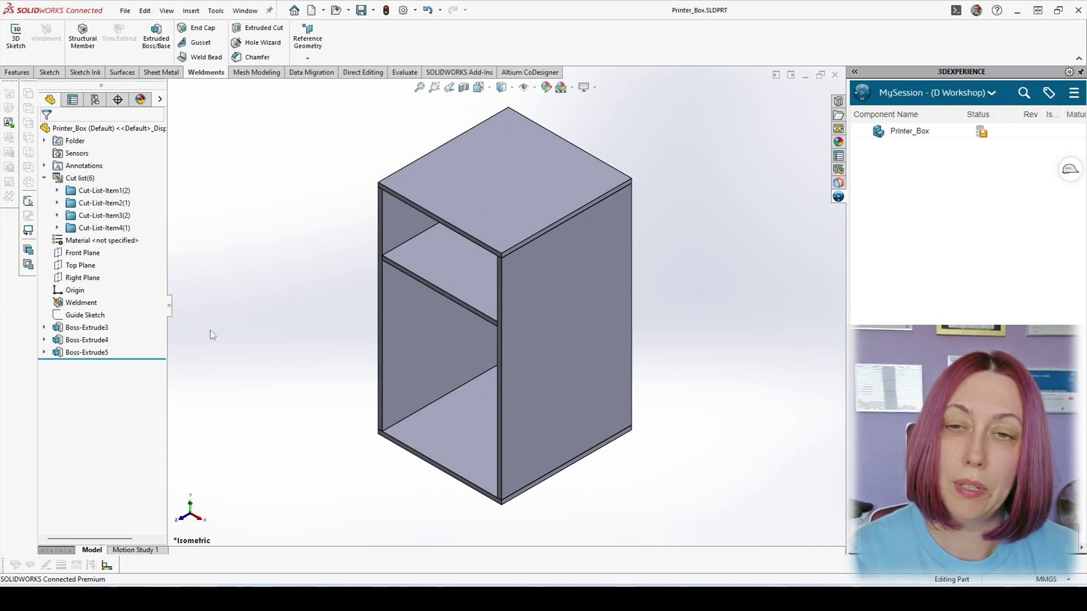
Expand all four cut list items of the part to list the bodies each one contains
left_click(57, 191)
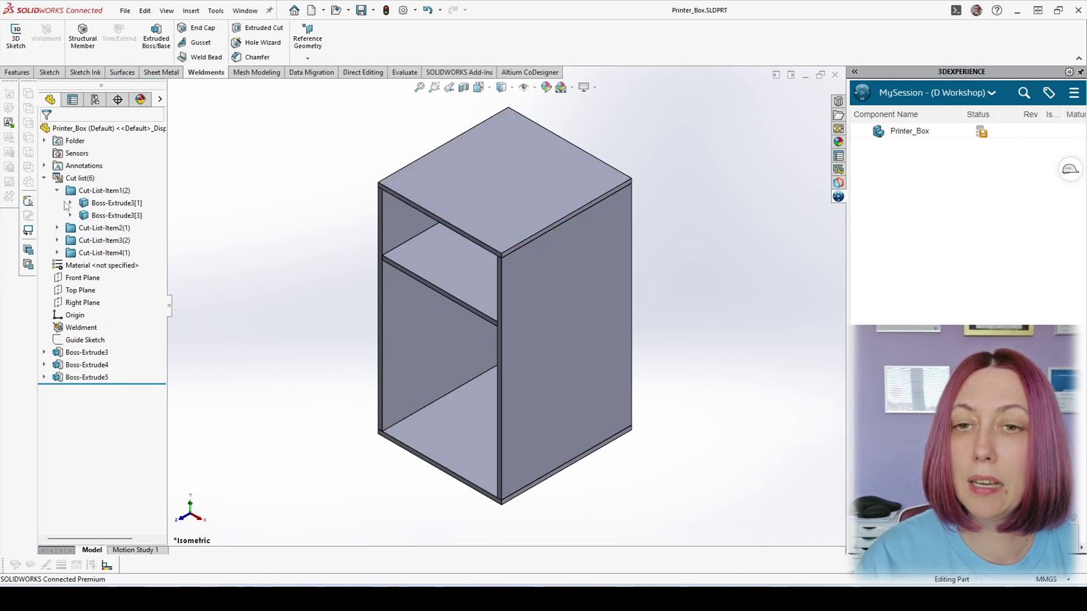
left_click(57, 228)
left_click(57, 253)
left_click(57, 290)
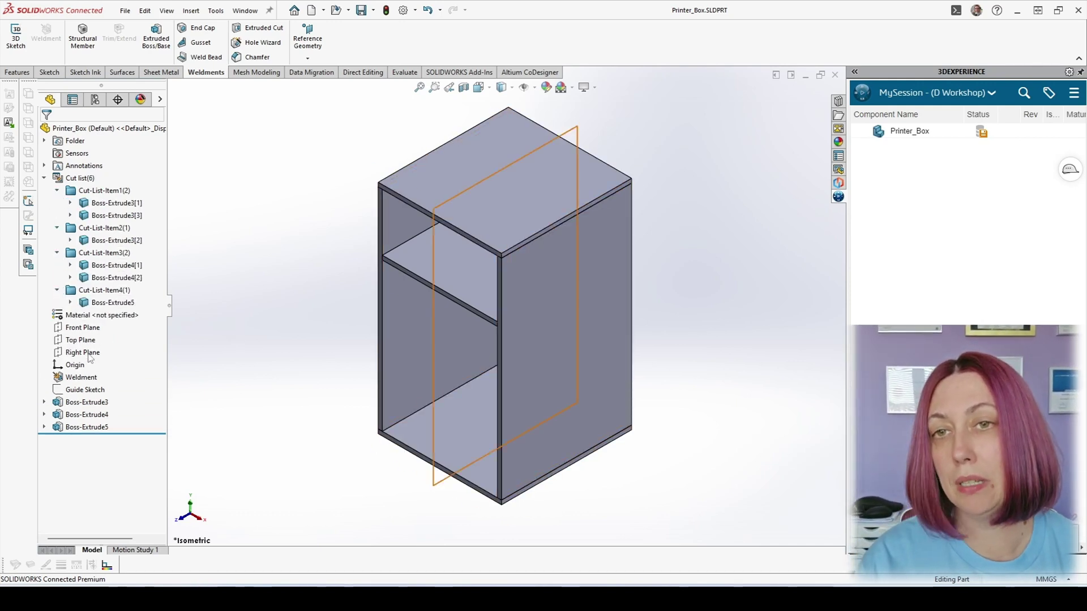
Create a bounding box for the first cut list item and highlight its bounding box sketch in the model
left_click(72, 191)
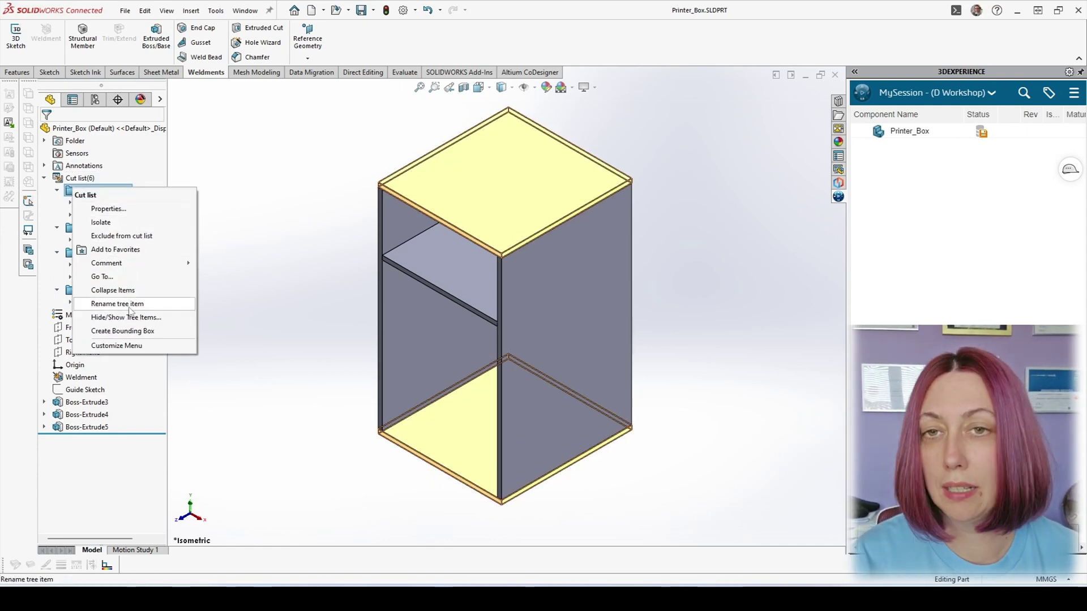
left_click(129, 331)
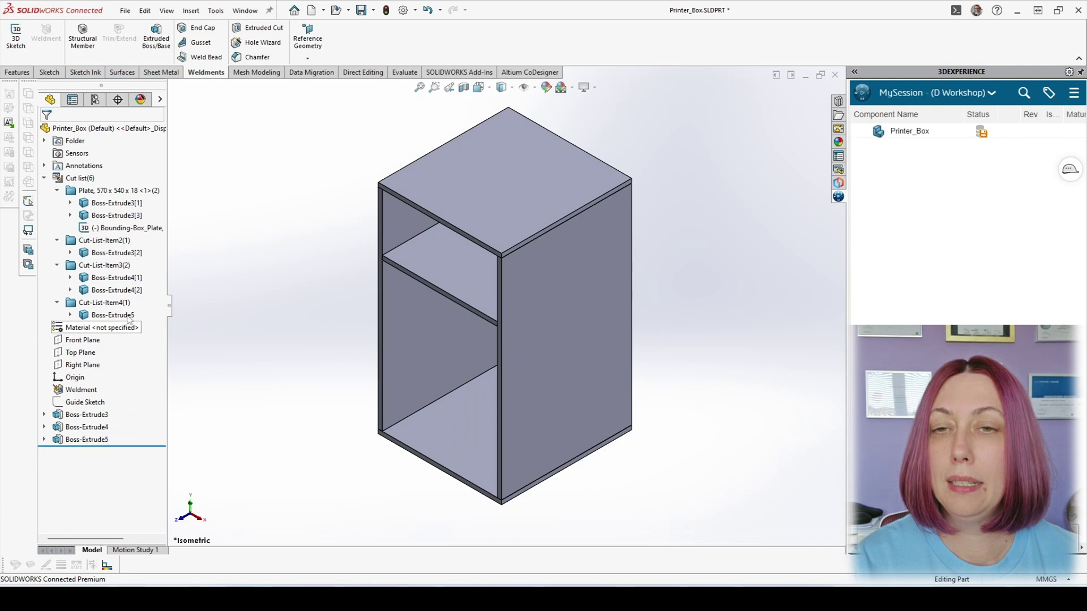
left_click(130, 228)
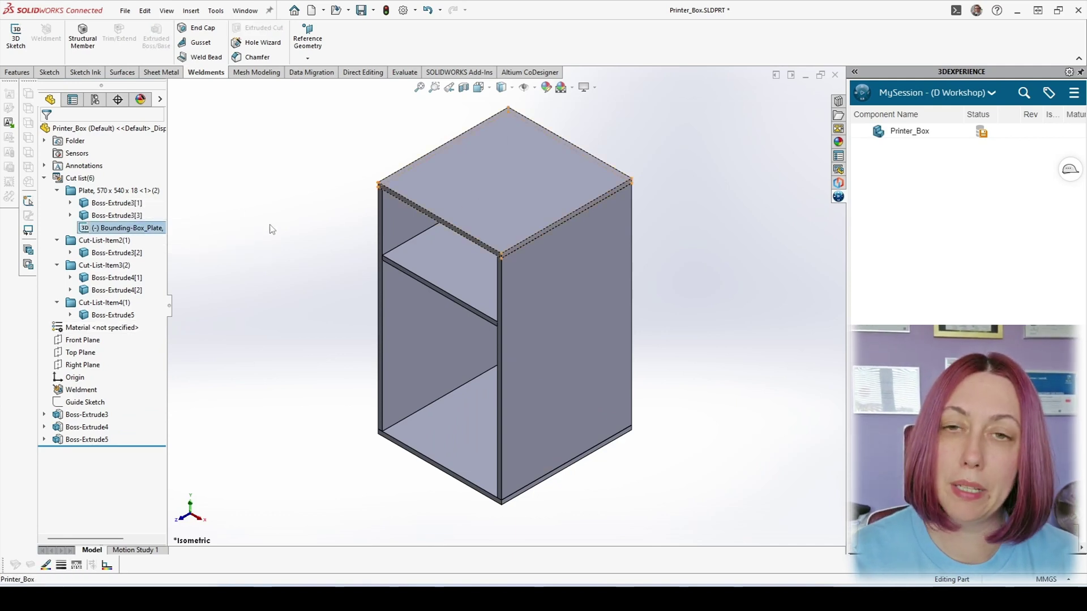
Create bounding boxes for the second and third cut list items, the shelf and the two side panels
left_click(98, 240)
right_click(98, 241)
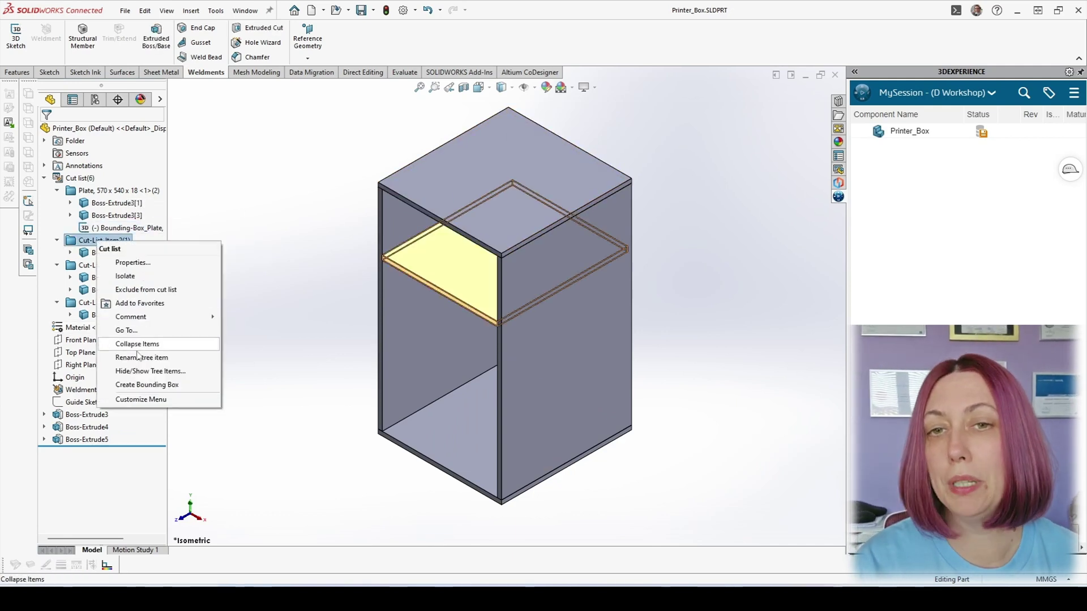
left_click(142, 385)
left_click(82, 278)
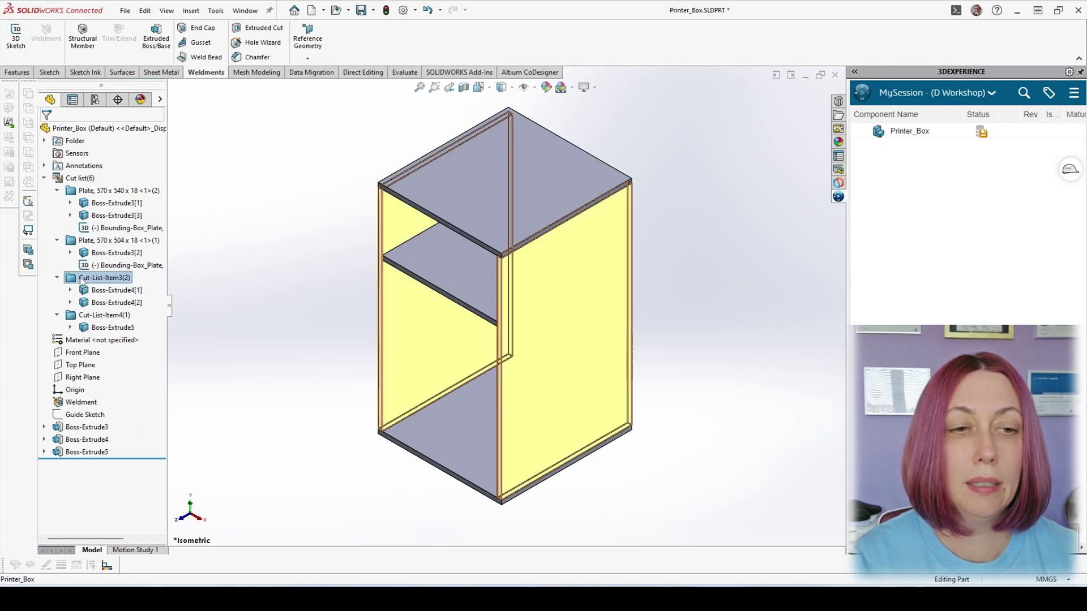
right_click(80, 278)
left_click(132, 421)
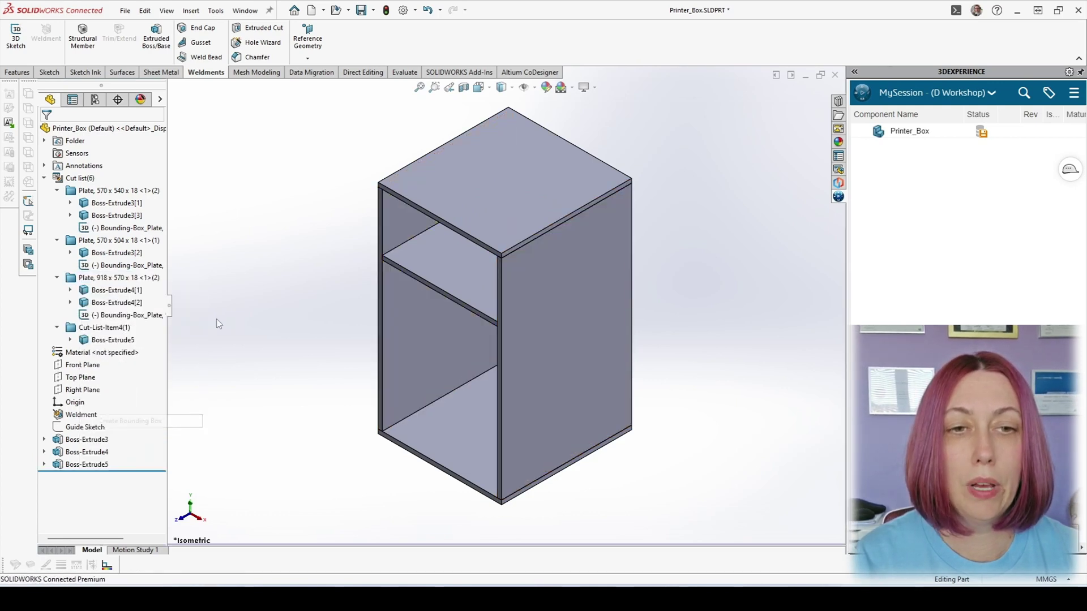
Create a bounding box for the fourth cut list item, the back panel, and return to the Printer_Box drawing
right_click(103, 332)
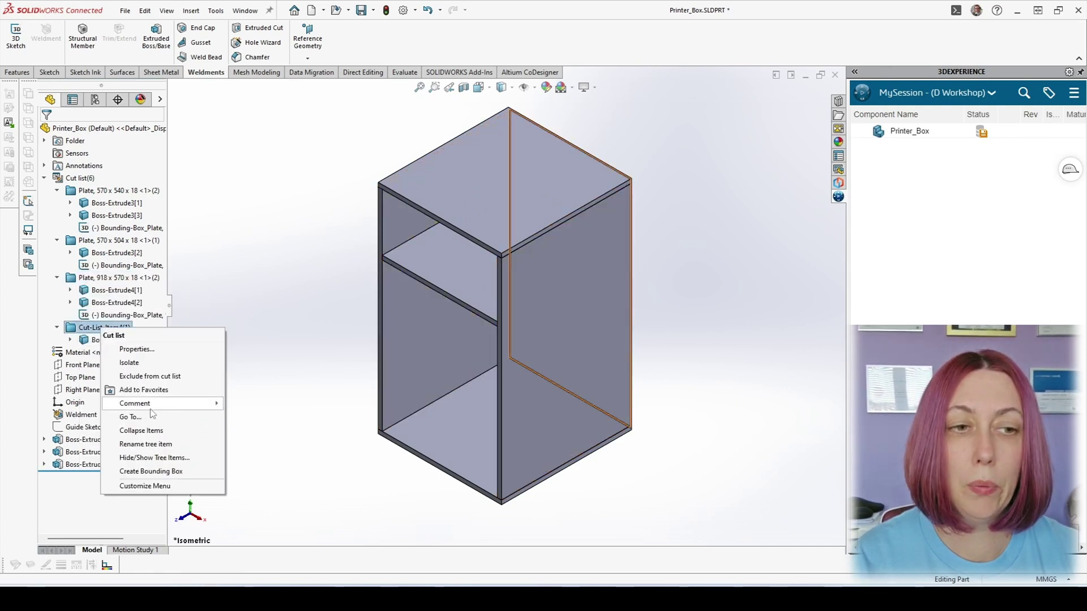
left_click(156, 471)
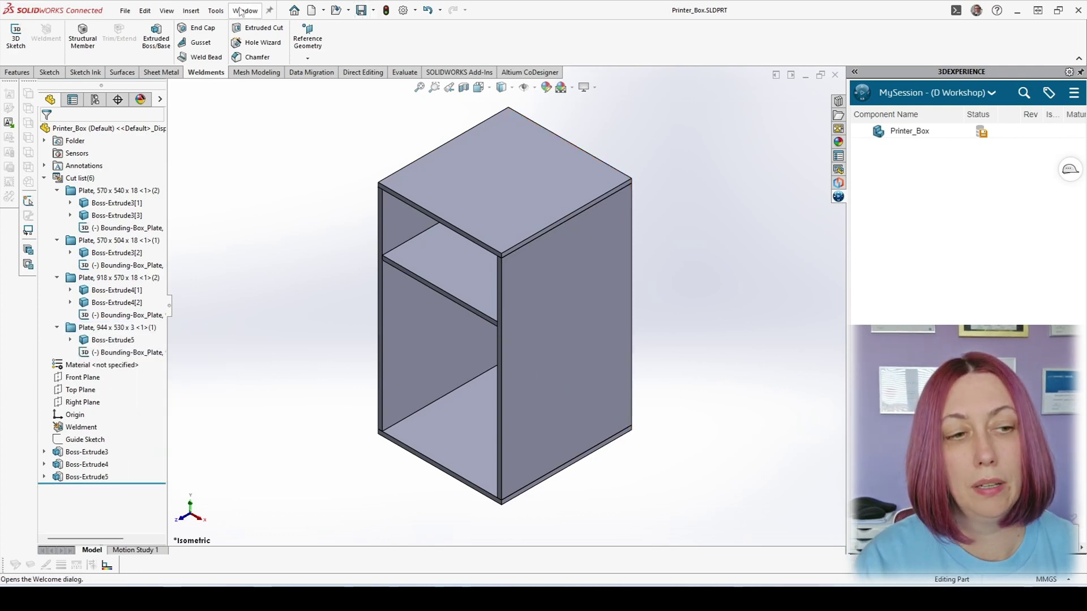
left_click(244, 11)
left_click(280, 152)
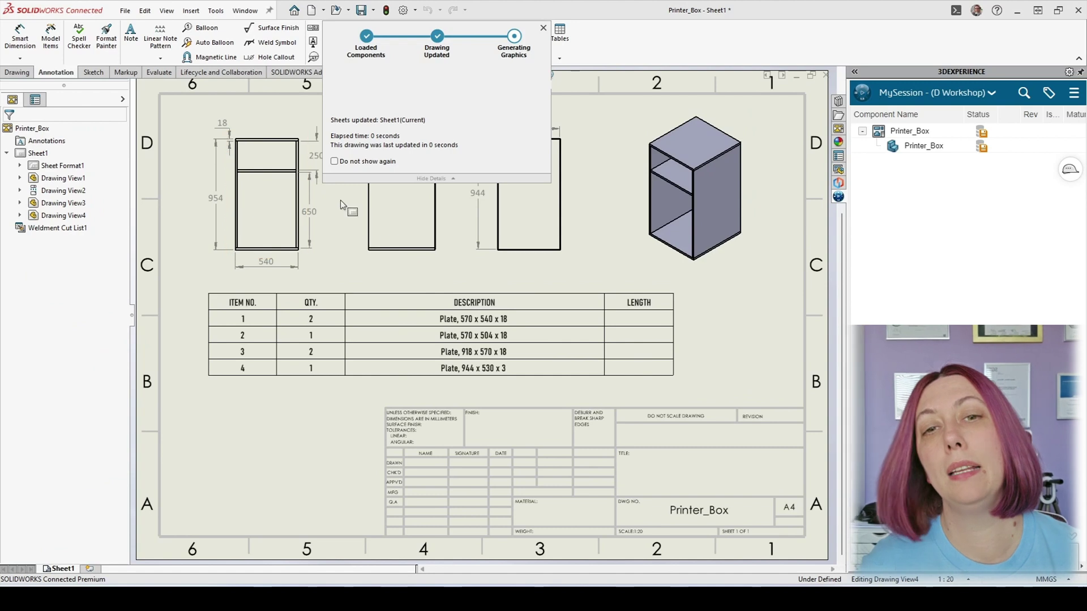